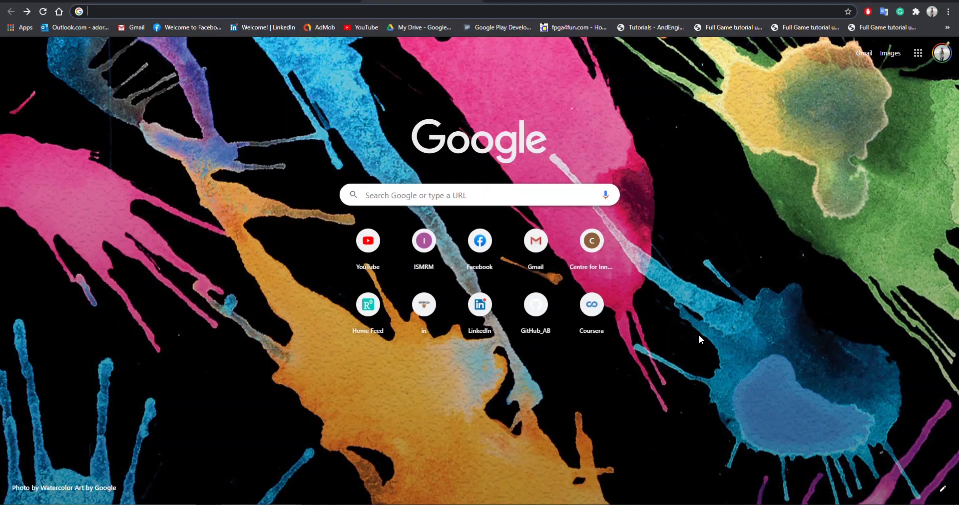
- Search Google for pyvips and enlarge the results page
{"action": "type", "text": "py"}
{"action": "key", "text": "Return"}
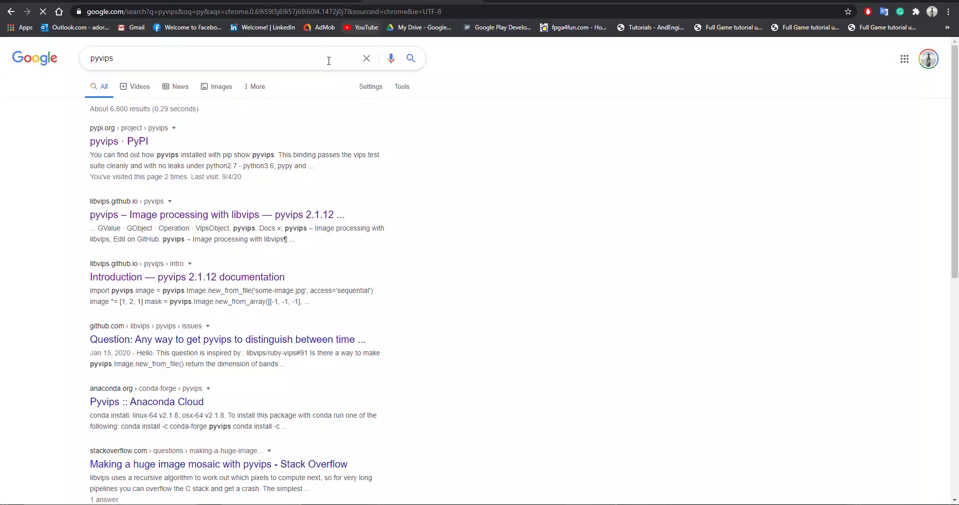
{"action": "key", "text": "ctrl+plus"}
{"action": "key", "text": "ctrl+plus"}
{"action": "key", "text": "ctrl+plus"}
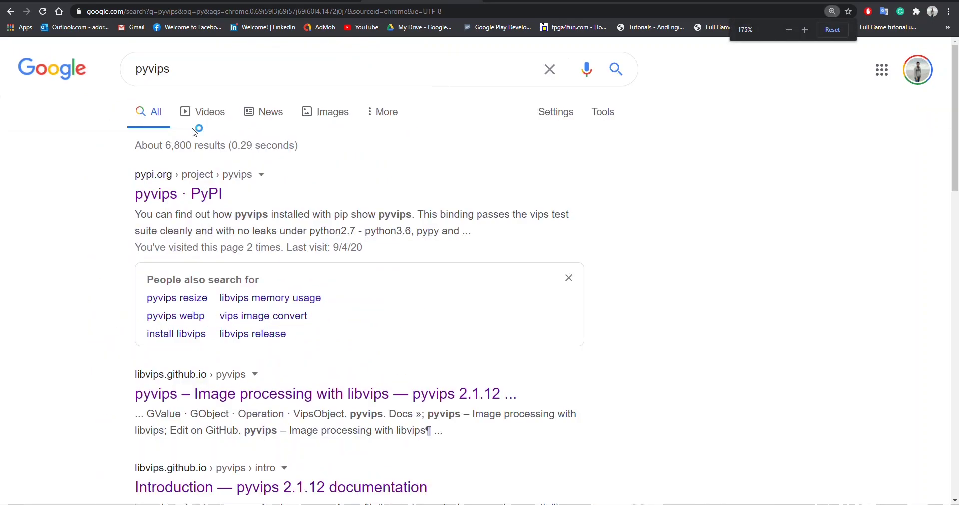
{"action": "key", "text": "ctrl+plus"}
{"action": "scroll", "coordinate": [215, 225], "scroll_direction": "down", "scroll_amount": 2}
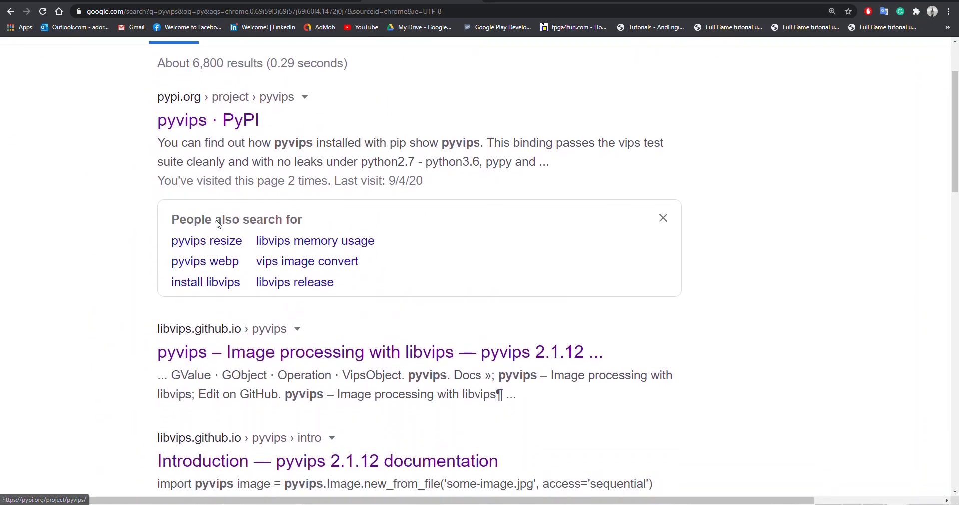
{"action": "scroll", "coordinate": [224, 228], "scroll_direction": "up", "scroll_amount": 2}
- Open the pyvips PyPI project page, enlarge it, and scroll through the description
{"action": "left_click", "coordinate": [227, 226]}
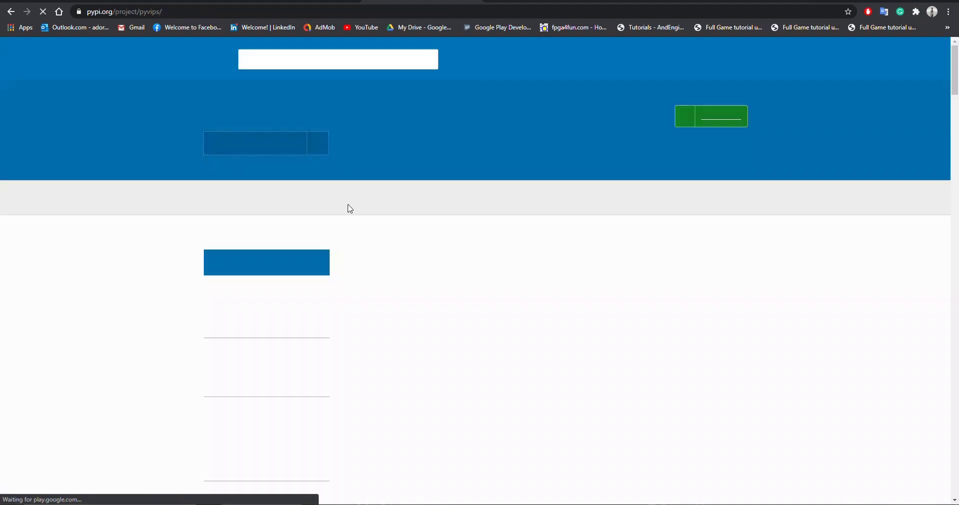
{"action": "key", "text": "ctrl+plus"}
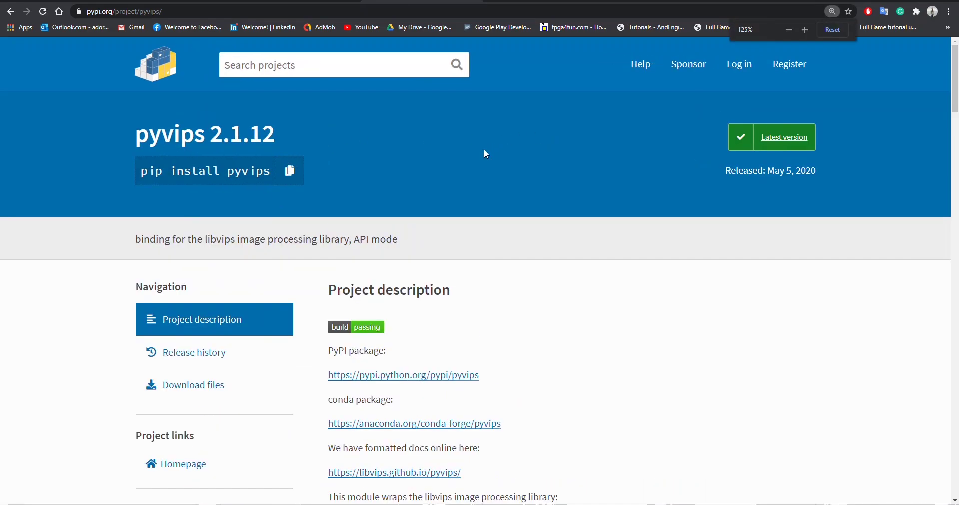
{"action": "key", "text": "ctrl+plus"}
{"action": "key", "text": "ctrl+plus"}
{"action": "scroll", "coordinate": [122, 197], "scroll_direction": "down", "scroll_amount": 2}
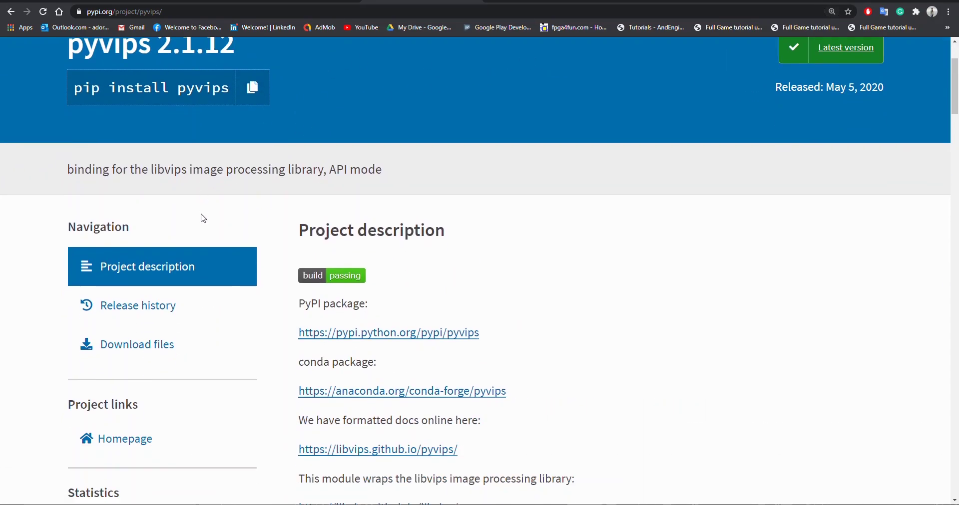
{"action": "scroll", "coordinate": [201, 216], "scroll_direction": "down", "scroll_amount": 2}
{"action": "scroll", "coordinate": [253, 227], "scroll_direction": "down", "scroll_amount": 2}
{"action": "scroll", "coordinate": [337, 224], "scroll_direction": "down", "scroll_amount": 3}
{"action": "scroll", "coordinate": [337, 223], "scroll_direction": "down", "scroll_amount": 2}
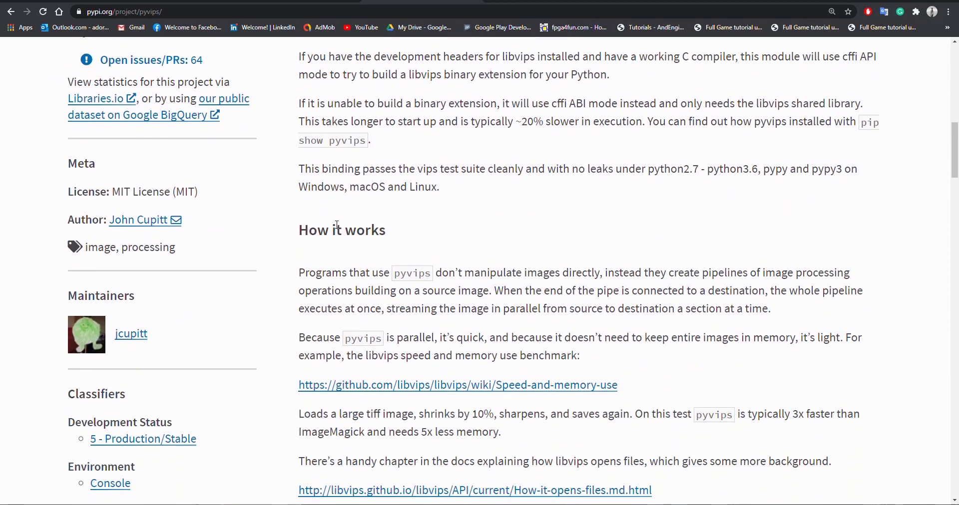
{"action": "scroll", "coordinate": [338, 225], "scroll_direction": "down", "scroll_amount": 5}
{"action": "scroll", "coordinate": [338, 227], "scroll_direction": "down", "scroll_amount": 2}
{"action": "scroll", "coordinate": [339, 230], "scroll_direction": "up", "scroll_amount": 7}
{"action": "scroll", "coordinate": [338, 232], "scroll_direction": "up", "scroll_amount": 5}
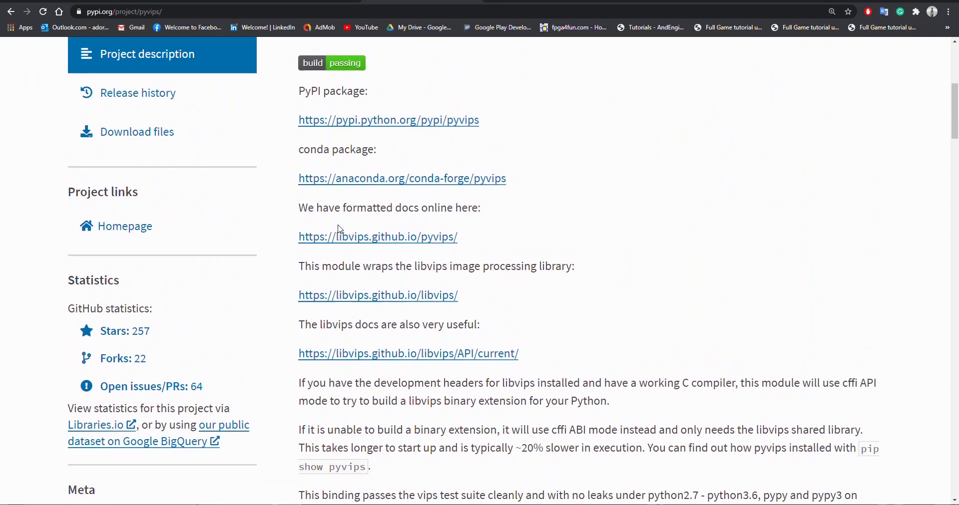
{"action": "scroll", "coordinate": [203, 284], "scroll_direction": "up", "scroll_amount": 4}
{"action": "scroll", "coordinate": [151, 216], "scroll_direction": "up", "scroll_amount": 2}
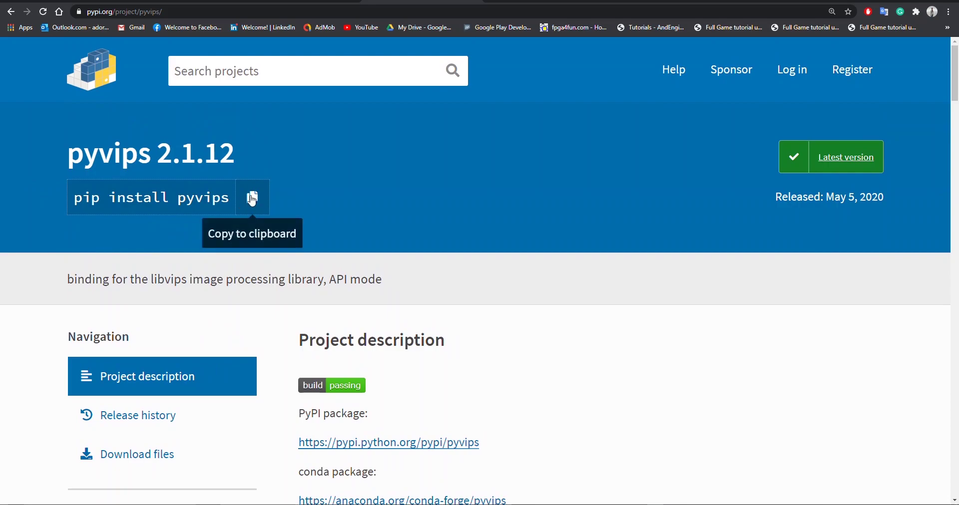
{"action": "scroll", "coordinate": [253, 200], "scroll_direction": "down", "scroll_amount": 2}
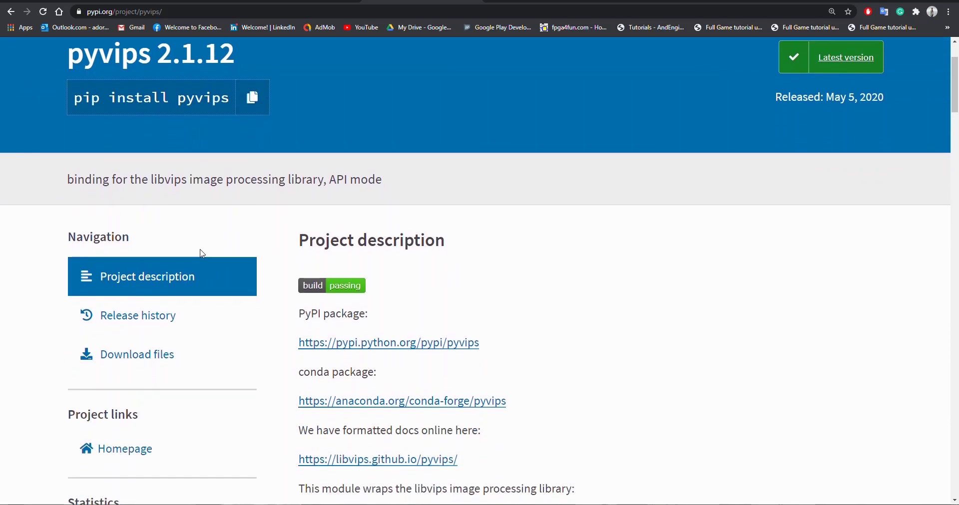
- Check the Download files list, then copy the 'pip install pyvips' command
{"action": "left_click", "coordinate": [163, 356]}
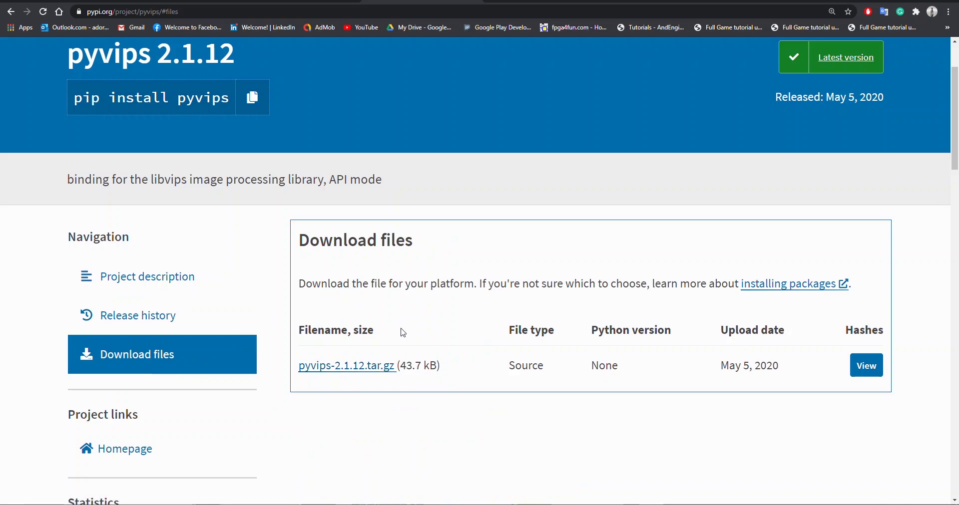
{"action": "left_click", "coordinate": [161, 279]}
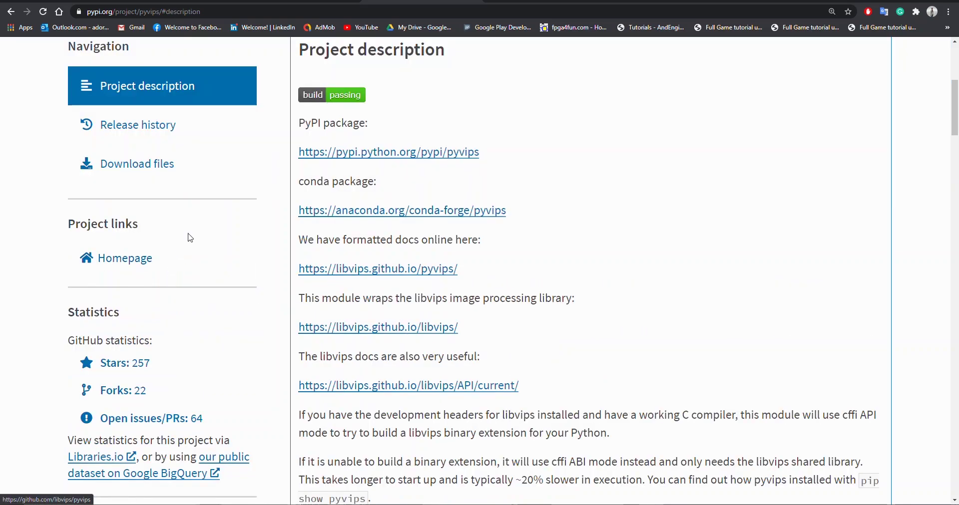
{"action": "scroll", "coordinate": [189, 235], "scroll_direction": "up", "scroll_amount": 5}
{"action": "left_click", "coordinate": [252, 197]}
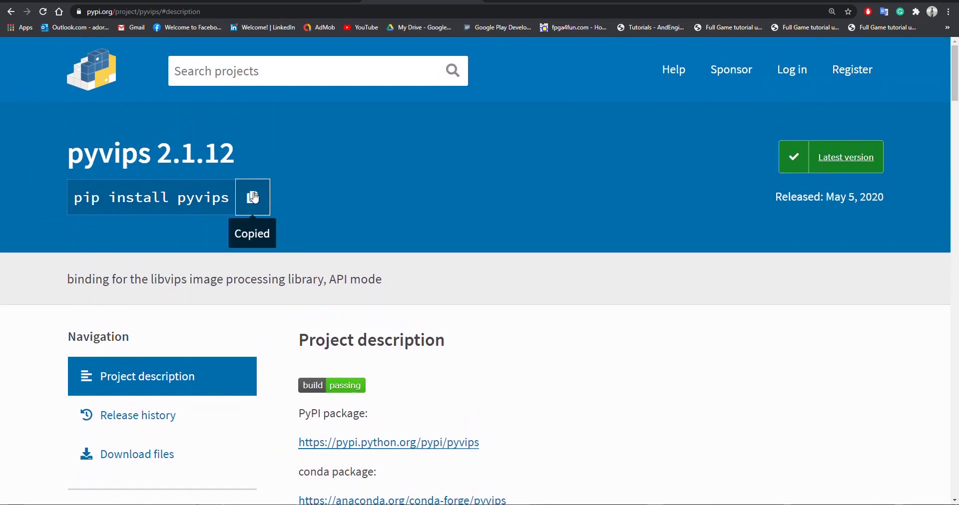
- Run 'pip install pyvips' in a PowerShell window opened in the Pyvips-test folder
{"action": "key", "text": "alt+Tab"}
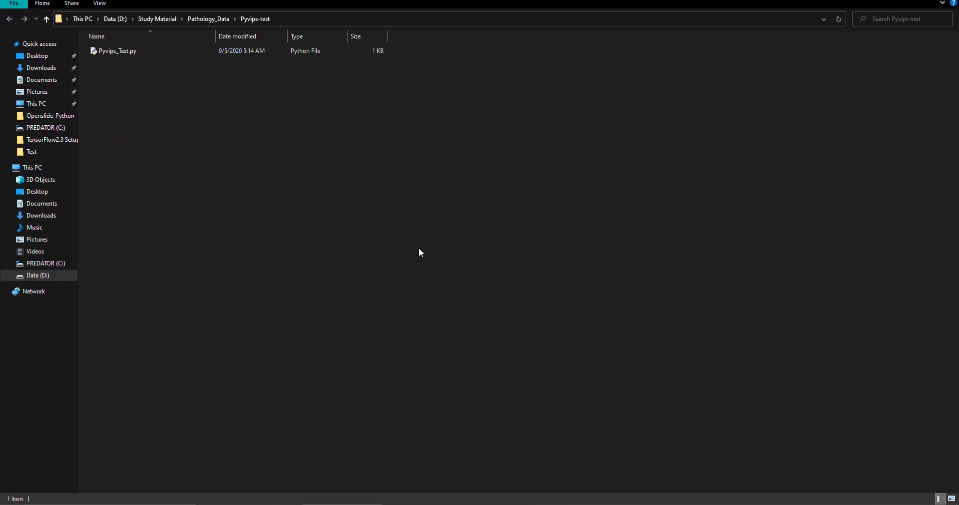
{"action": "right_click", "coordinate": [418, 248]}
{"action": "left_click", "coordinate": [456, 342]}
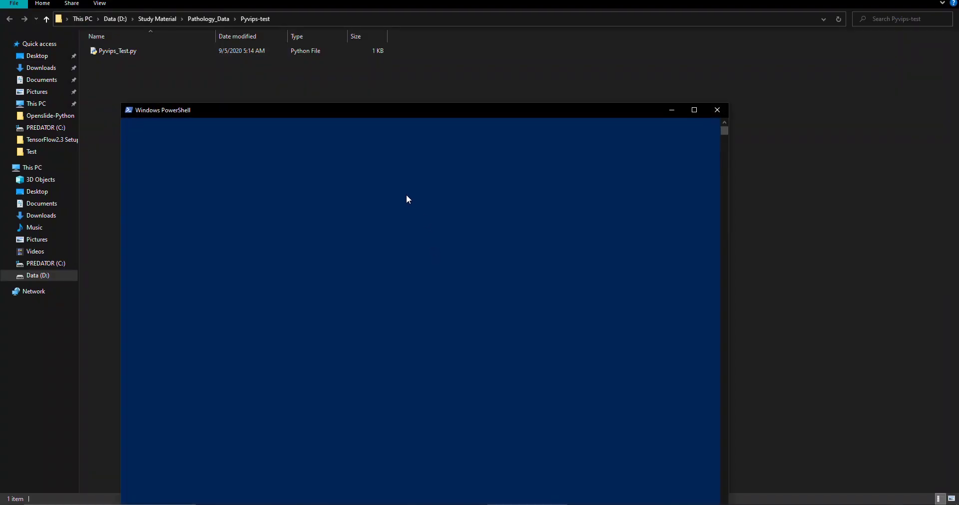
{"action": "type", "text": "pip install pyvips"}
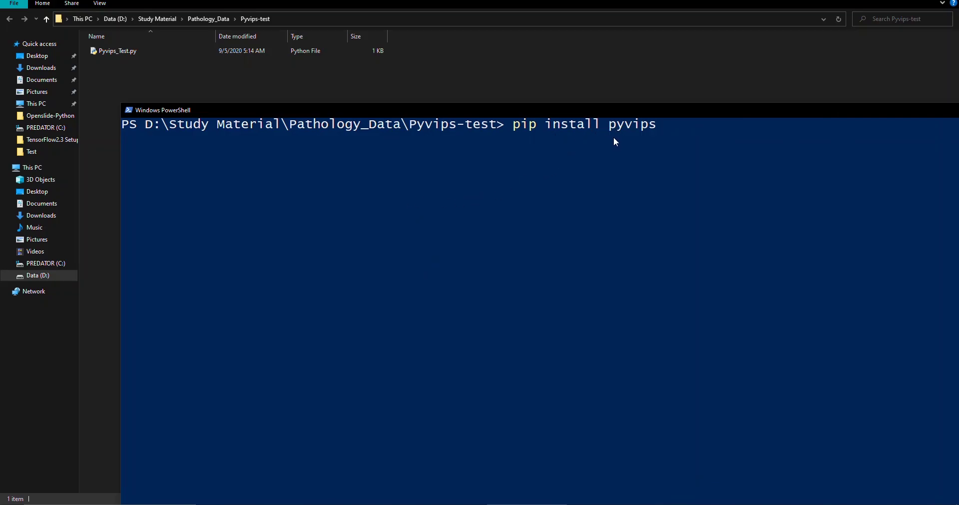
{"action": "key", "text": "Return"}
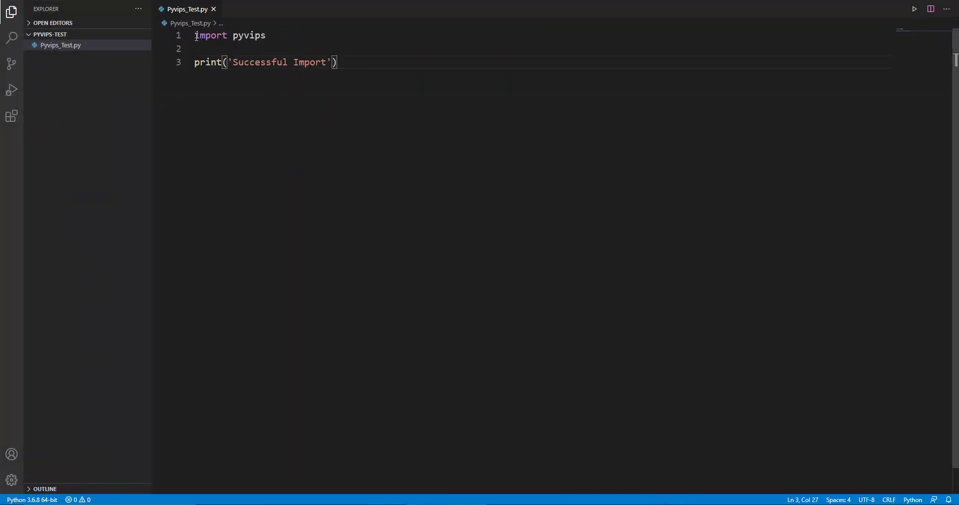
- Run Pyvips_Test.py in the terminal and select the libvips-42.dll OSError message
{"action": "left_click_drag", "start_coordinate": [196, 35], "coordinate": [350, 66]}
{"action": "left_click", "coordinate": [641, 259]}
{"action": "right_click", "coordinate": [670, 259]}
{"action": "left_click", "coordinate": [747, 189]}
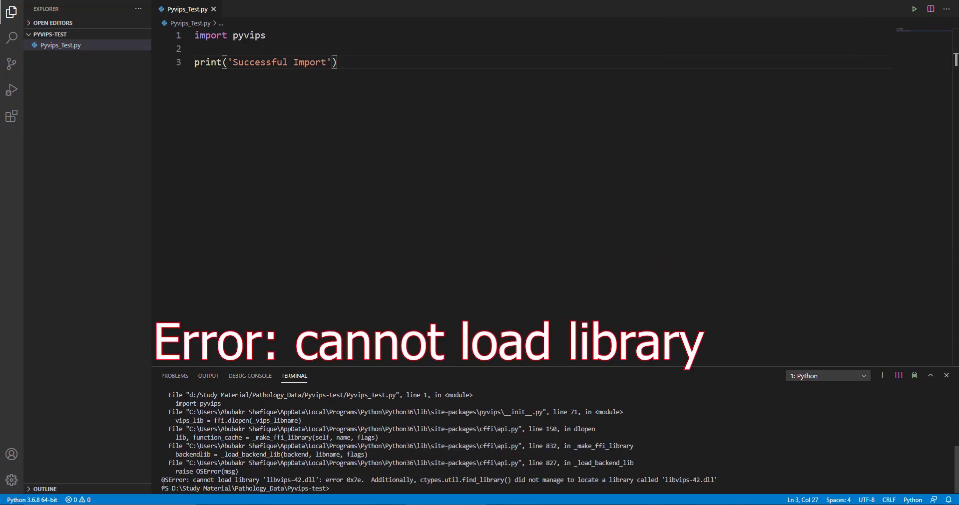
{"action": "left_click_drag", "start_coordinate": [162, 480], "coordinate": [720, 478]}
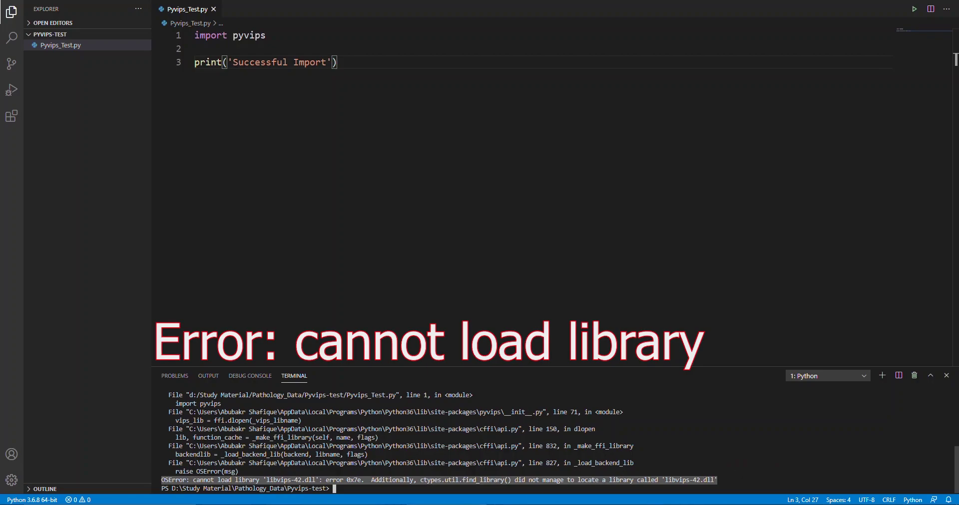
{"action": "scroll", "coordinate": [412, 313], "scroll_direction": "down", "scroll_amount": 1}
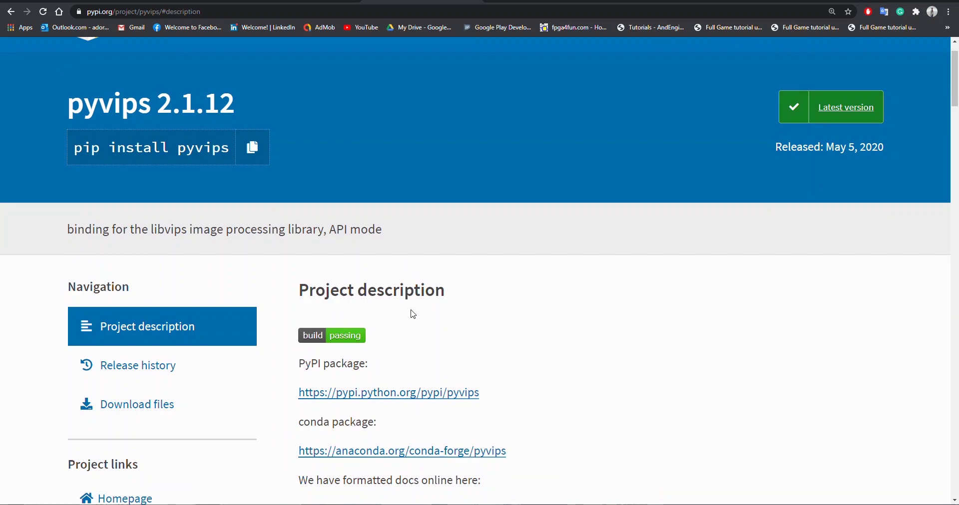
{"action": "scroll", "coordinate": [412, 313], "scroll_direction": "down", "scroll_amount": 1}
{"action": "scroll", "coordinate": [413, 314], "scroll_direction": "down", "scroll_amount": 1}
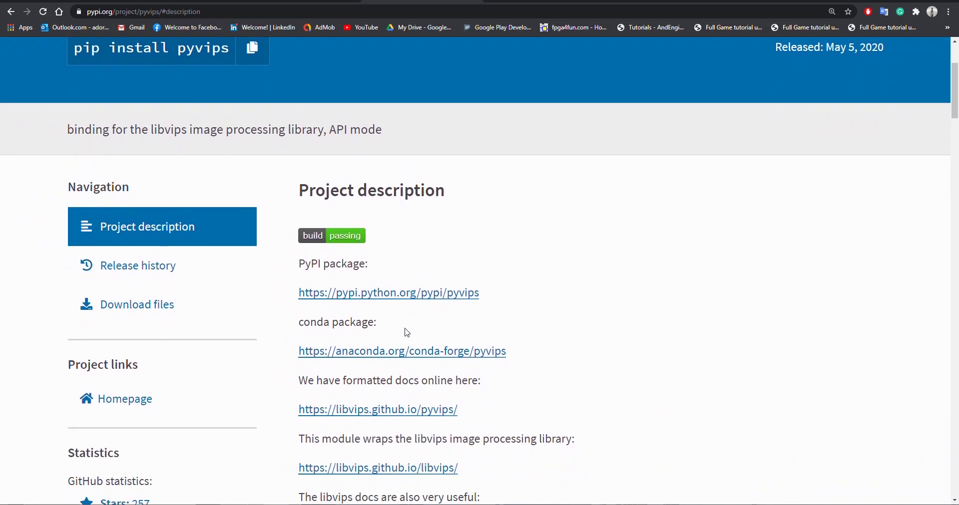
{"action": "left_click", "coordinate": [383, 413]}
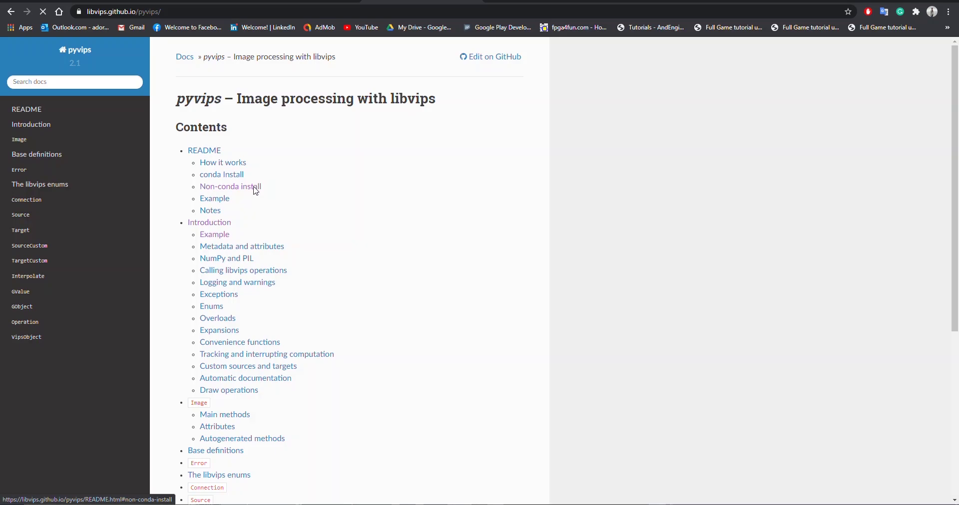
- Review the Non-conda install section, highlighting the pip install and vipshome bin-path lines
{"action": "left_click", "coordinate": [255, 191]}
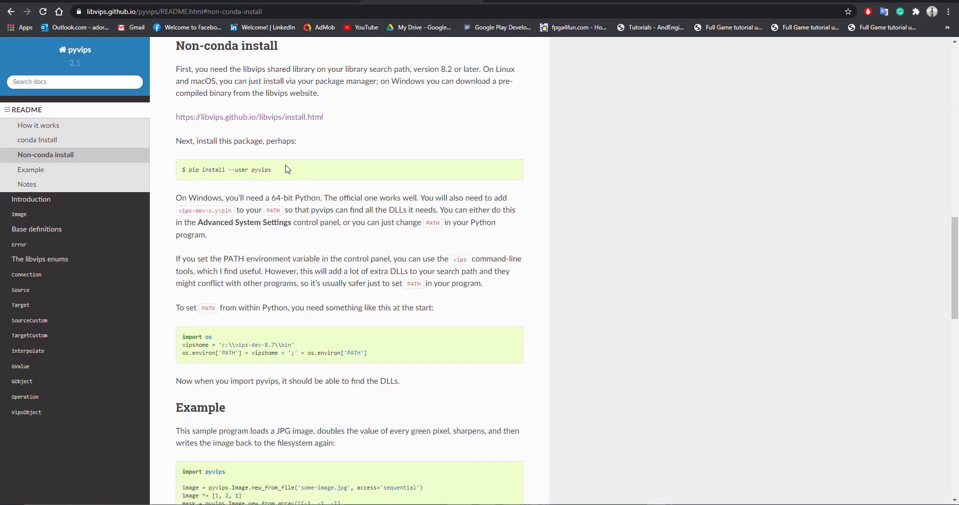
{"action": "left_click_drag", "start_coordinate": [281, 170], "coordinate": [186, 169]}
{"action": "scroll", "coordinate": [267, 235], "scroll_direction": "down", "scroll_amount": 1}
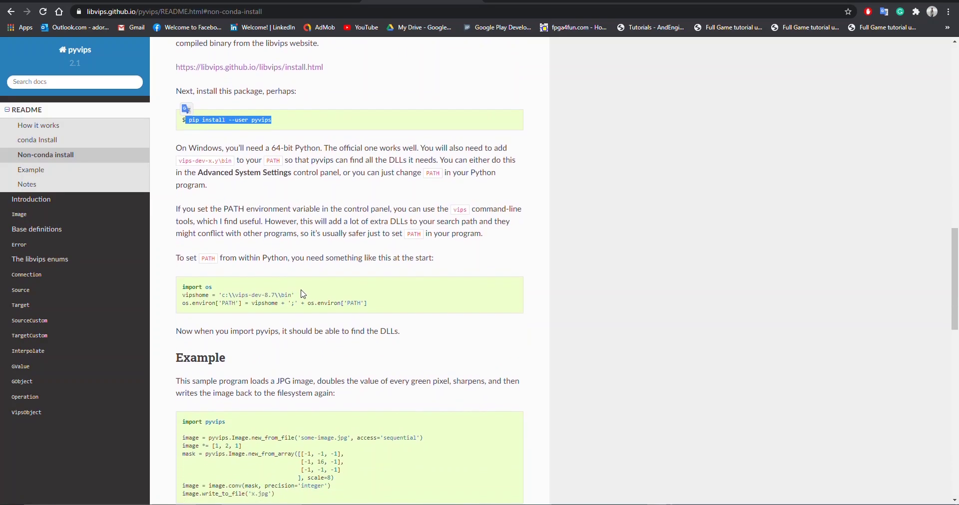
{"action": "left_click_drag", "start_coordinate": [297, 295], "coordinate": [182, 296]}
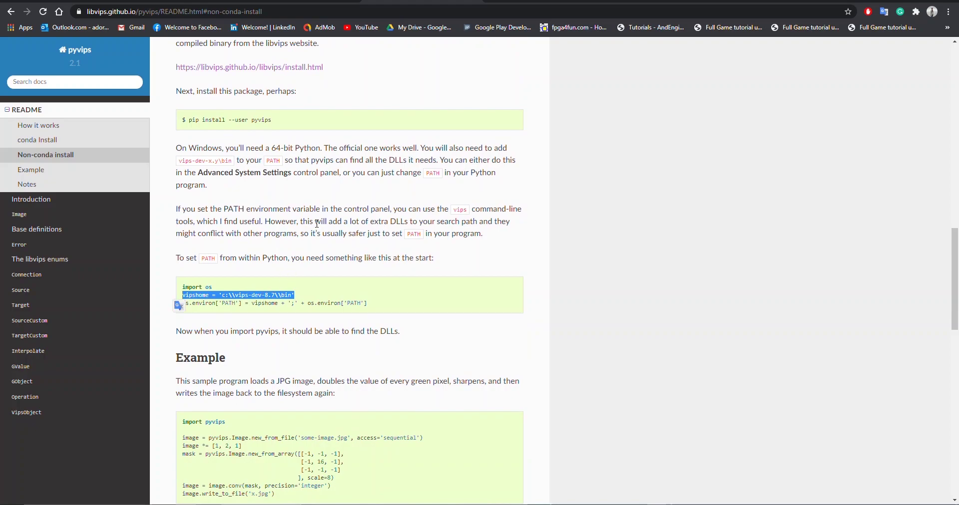
{"action": "scroll", "coordinate": [360, 222], "scroll_direction": "down", "scroll_amount": 2}
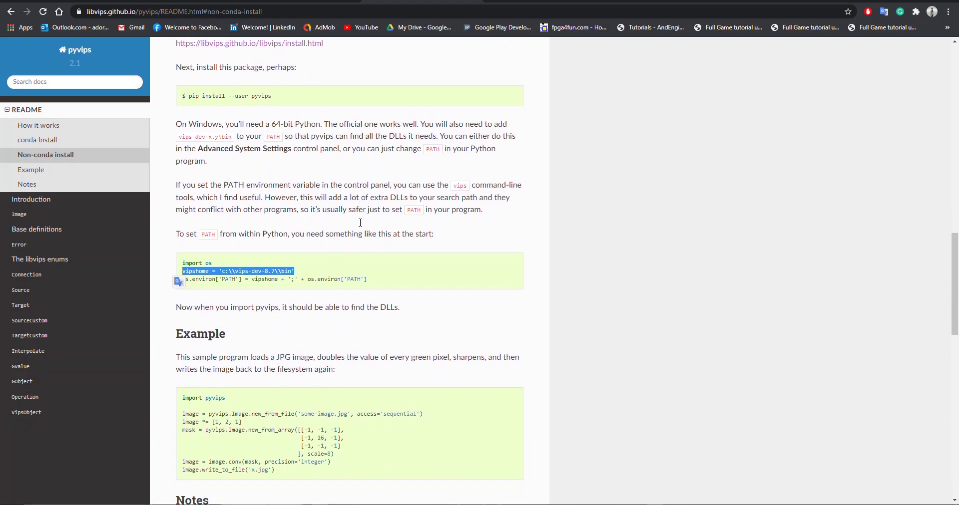
{"action": "scroll", "coordinate": [358, 229], "scroll_direction": "up", "scroll_amount": 4}
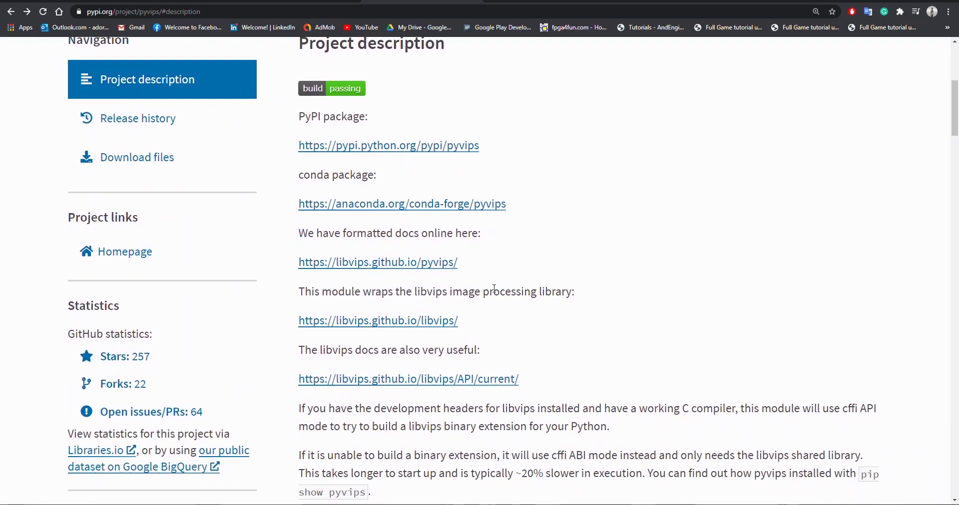
- Open the libvips.github.io/libvips/ homepage from PyPI and scroll through it
{"action": "left_click", "coordinate": [400, 322]}
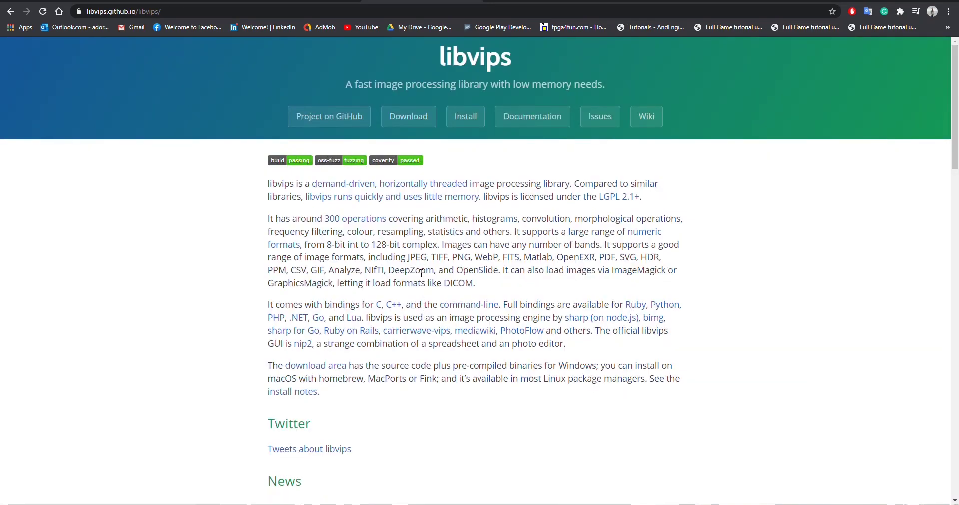
{"action": "scroll", "coordinate": [438, 274], "scroll_direction": "down", "scroll_amount": 4}
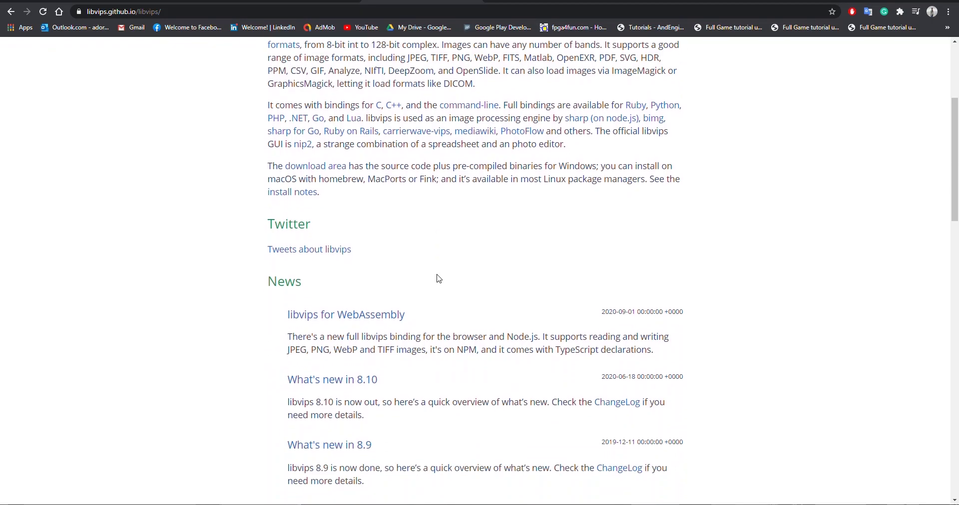
{"action": "scroll", "coordinate": [438, 274], "scroll_direction": "up", "scroll_amount": 4}
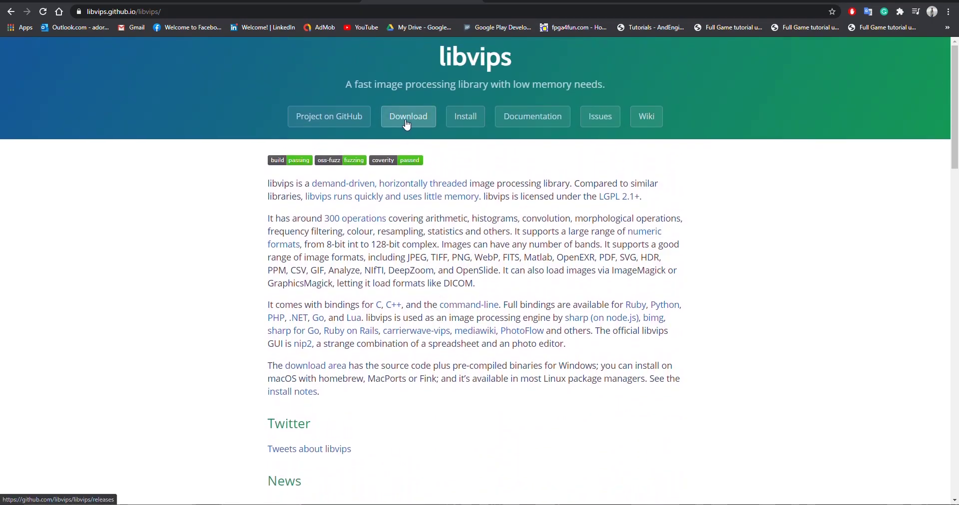
- Download vips-dev-w64-all-8.10.1.zip from the v8.10.1 release and keep it despite the warning
{"action": "key", "text": "ctrl+plus"}
{"action": "key", "text": "ctrl+plus"}
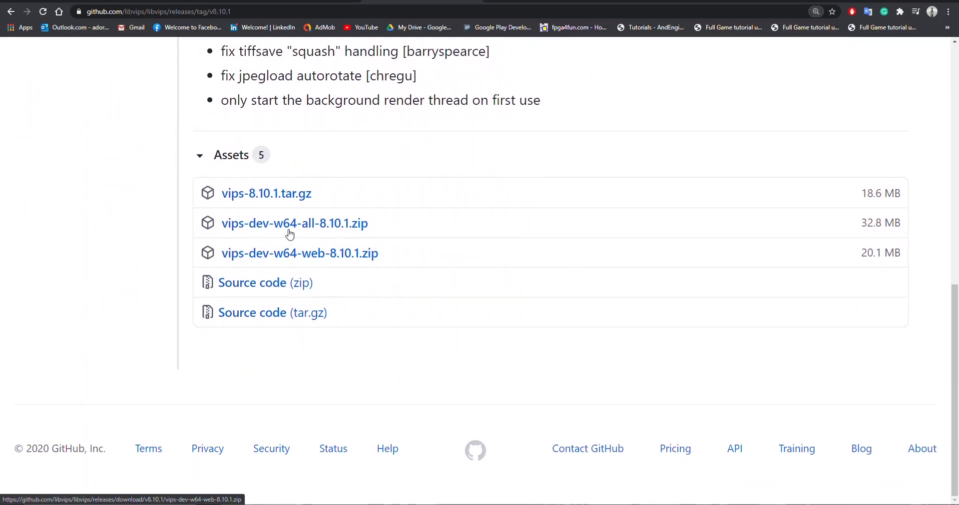
{"action": "left_click", "coordinate": [287, 231]}
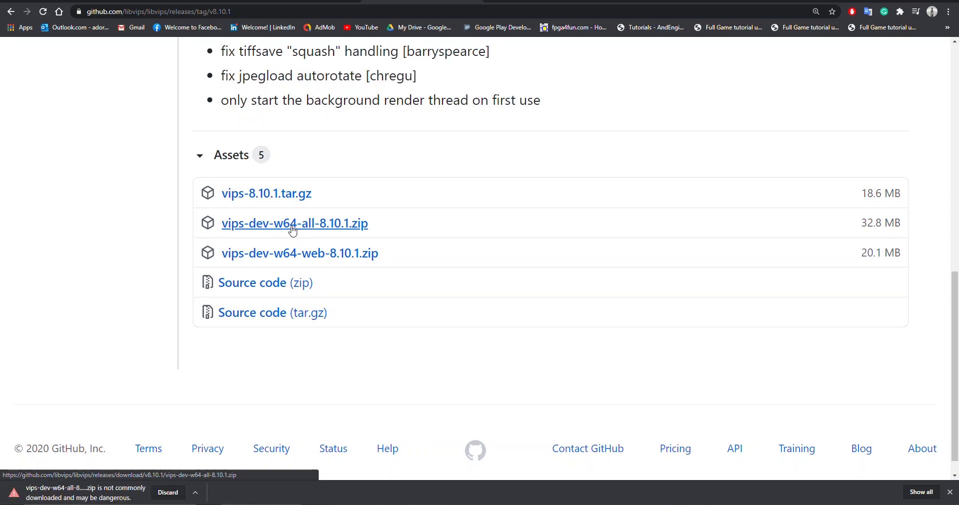
{"action": "left_click", "coordinate": [196, 493]}
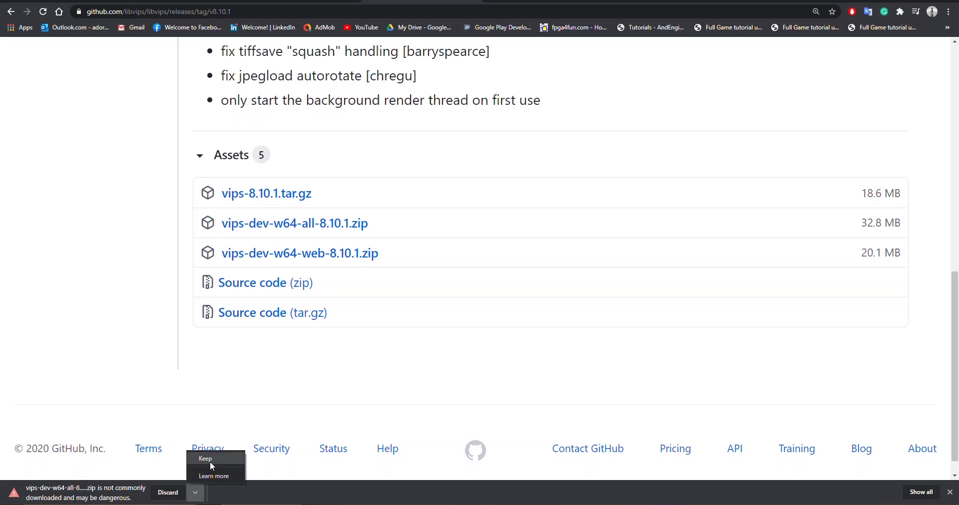
{"action": "left_click", "coordinate": [206, 460]}
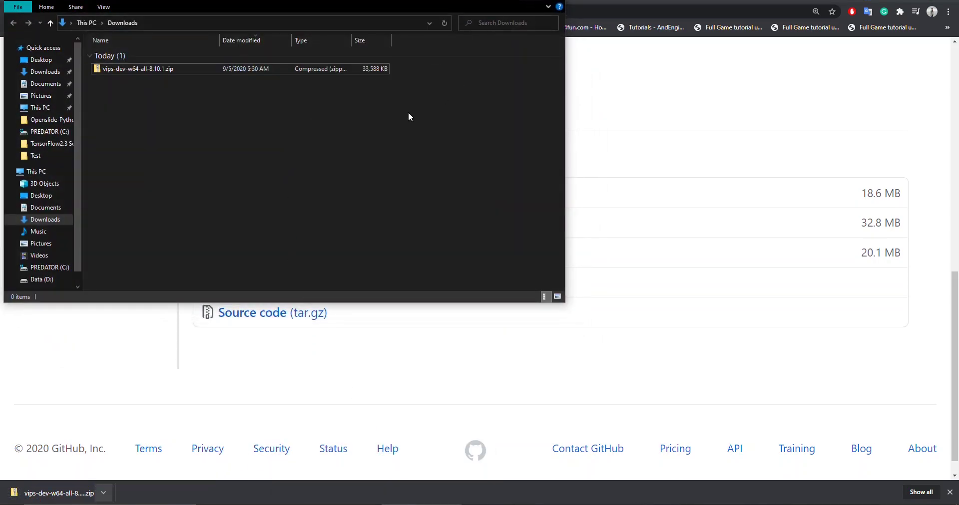
- Extract the downloaded zip with 7-Zip Extract Here and select the resulting vips-dev-8.10 folder
{"action": "scroll", "coordinate": [232, 101], "scroll_direction": "up", "scroll_amount": 2, "text": "ctrl"}
{"action": "scroll", "coordinate": [200, 106], "scroll_direction": "up", "scroll_amount": 2, "text": "ctrl"}
{"action": "scroll", "coordinate": [198, 107], "scroll_direction": "up", "scroll_amount": 2, "text": "ctrl"}
{"action": "left_click", "coordinate": [115, 87]}
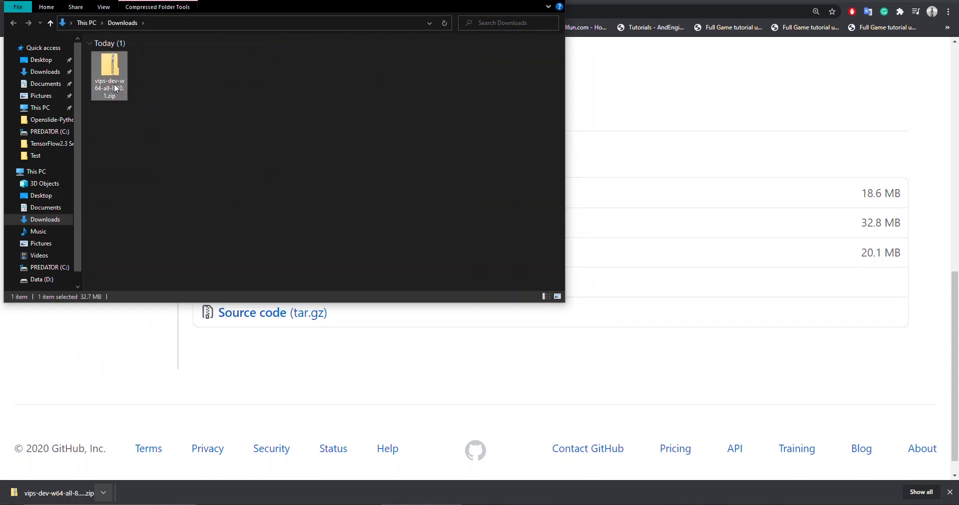
{"action": "right_click", "coordinate": [116, 88]}
{"action": "mouse_move", "coordinate": [179, 161]}
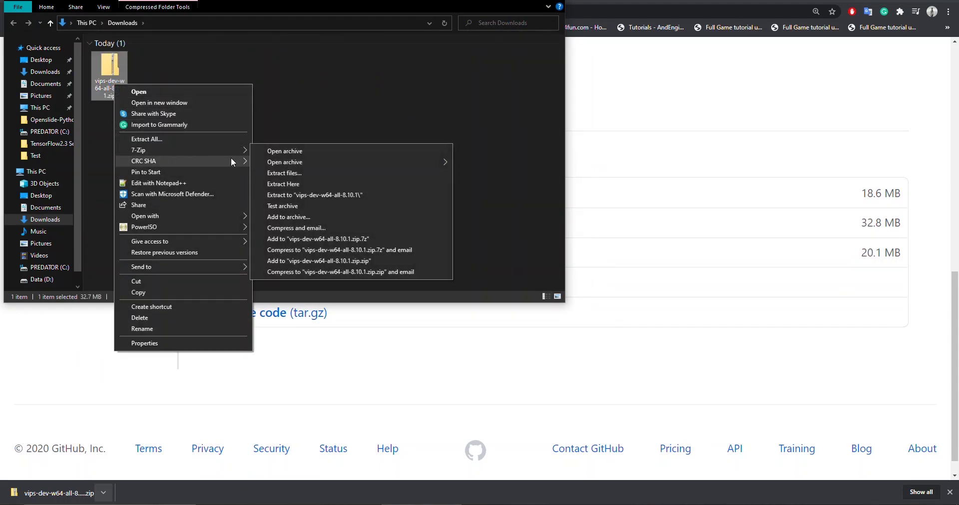
{"action": "left_click", "coordinate": [277, 184]}
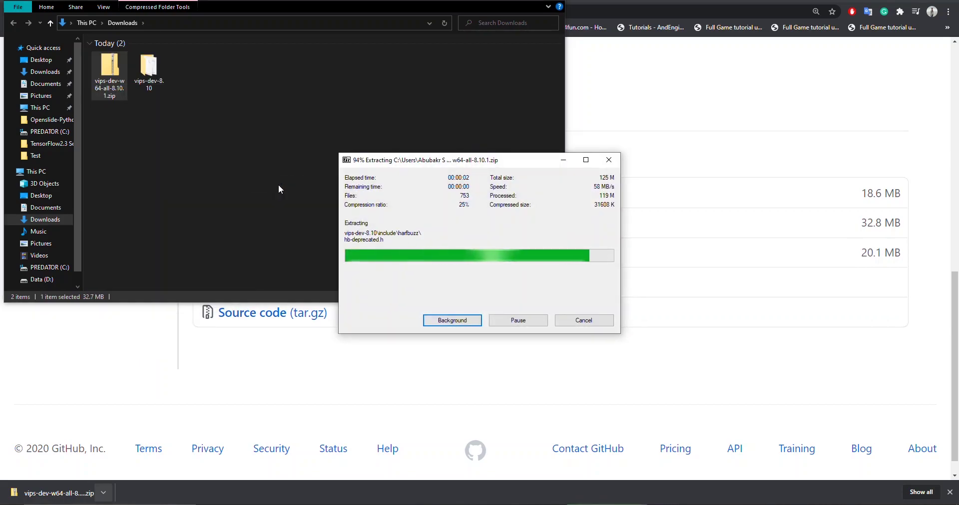
{"action": "left_click", "coordinate": [146, 80]}
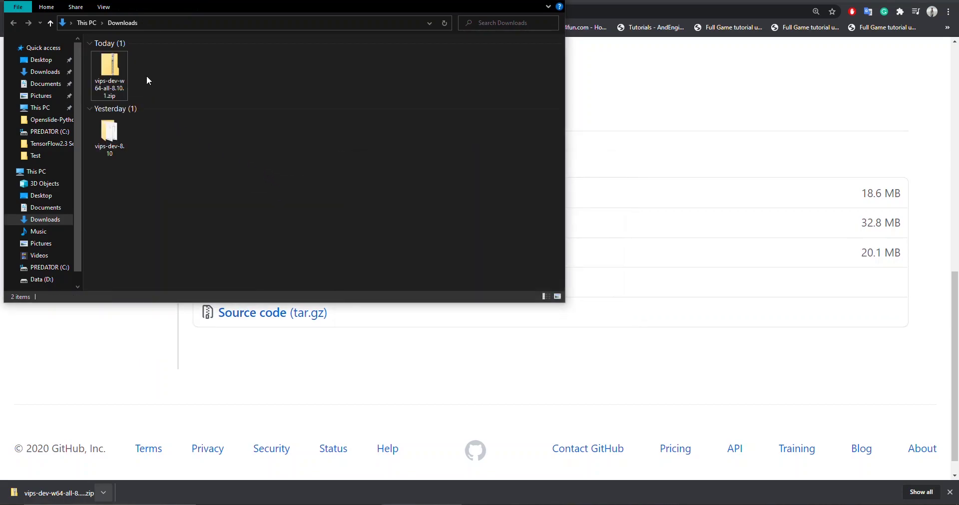
{"action": "left_click", "coordinate": [116, 131]}
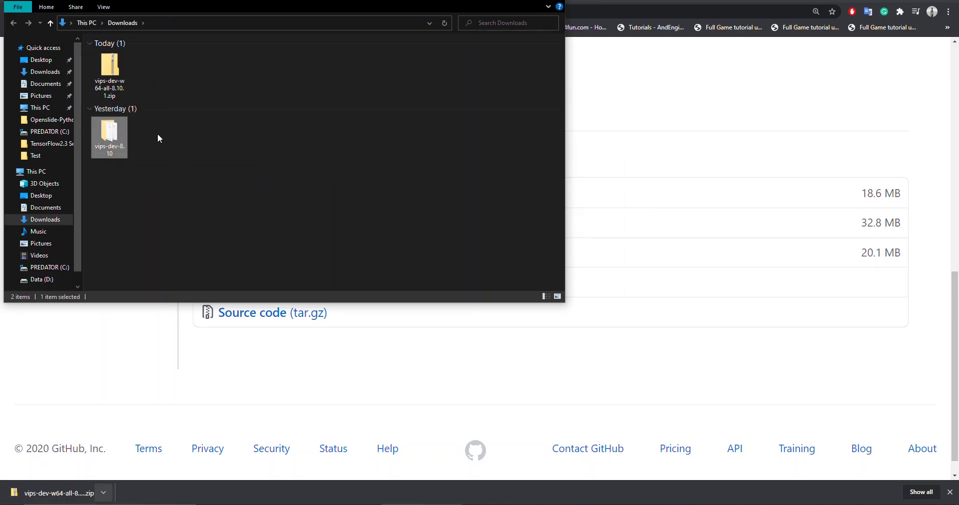
- Paste vips-dev-8.10 onto drive C: and grab its bin folder path from the address bar
{"action": "left_click", "coordinate": [52, 267]}
{"action": "key", "text": "ctrl+v"}
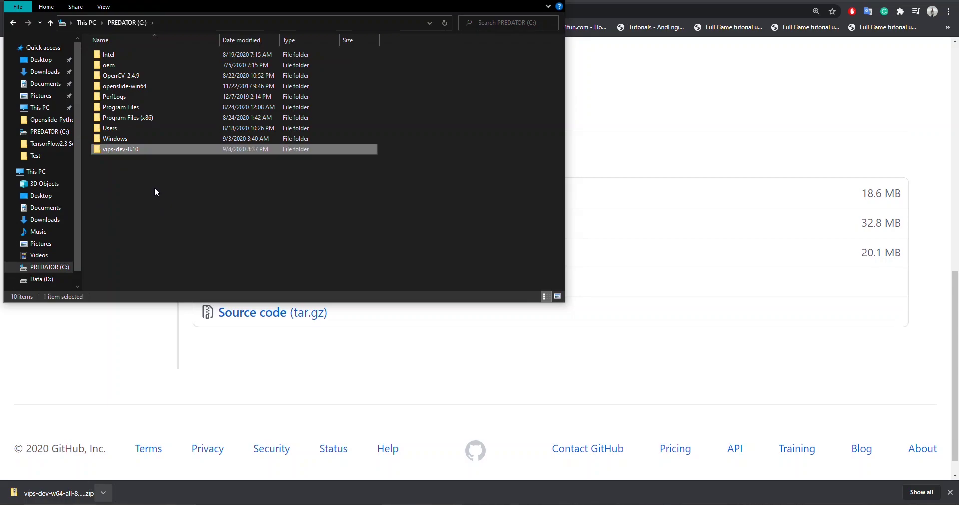
{"action": "left_click", "coordinate": [154, 186]}
{"action": "double_click", "coordinate": [131, 150]}
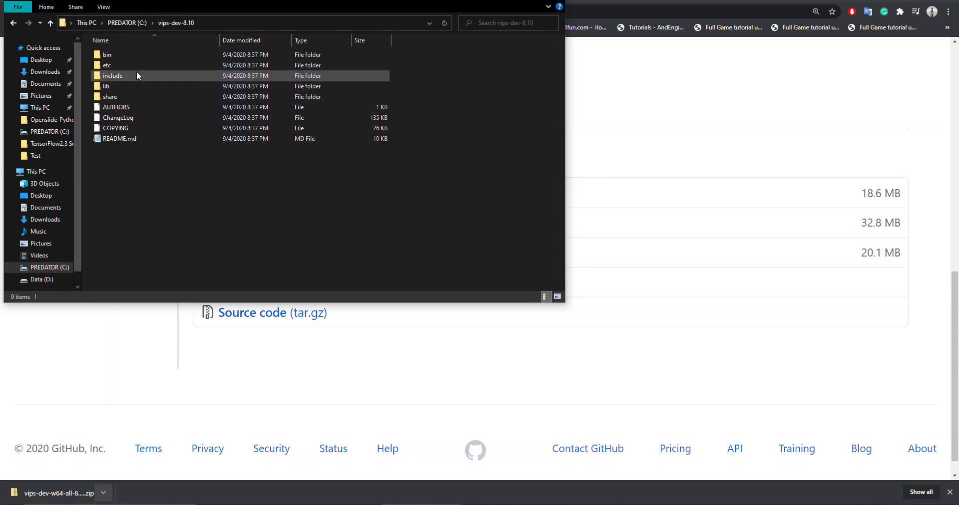
{"action": "left_click", "coordinate": [127, 56]}
{"action": "double_click", "coordinate": [126, 55]}
{"action": "key", "text": "ctrl+c"}
{"action": "left_click", "coordinate": [241, 23]}
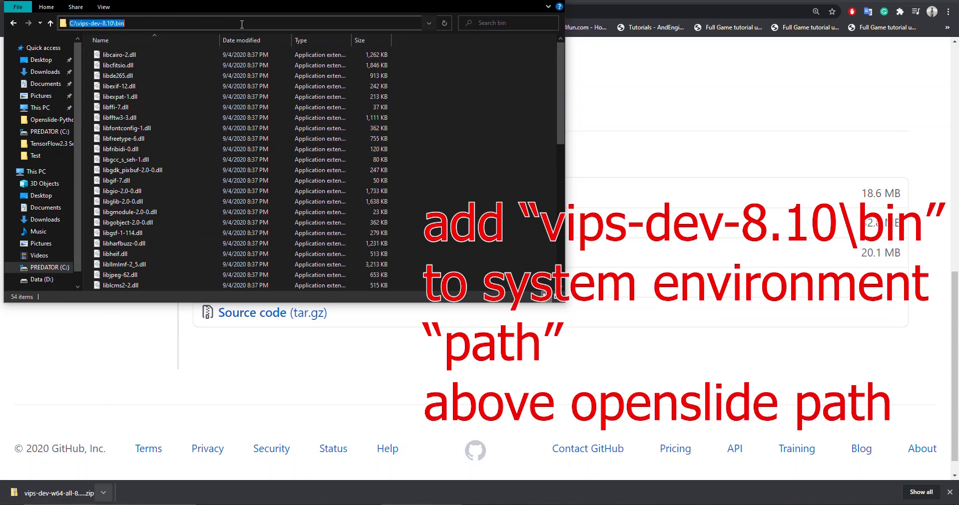
- Open Advanced system settings via This PC's Properties
{"action": "right_click", "coordinate": [44, 175]}
{"action": "left_click", "coordinate": [75, 302]}
{"action": "left_click", "coordinate": [239, 192]}
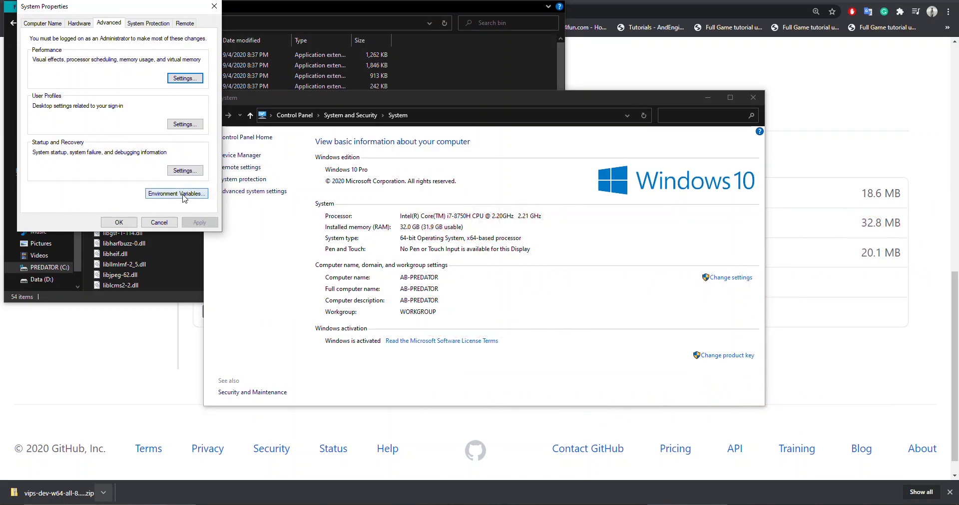
- Add C:\vips-dev-8.10\bin as a new entry in the system Path variable
{"action": "left_click", "coordinate": [176, 194]}
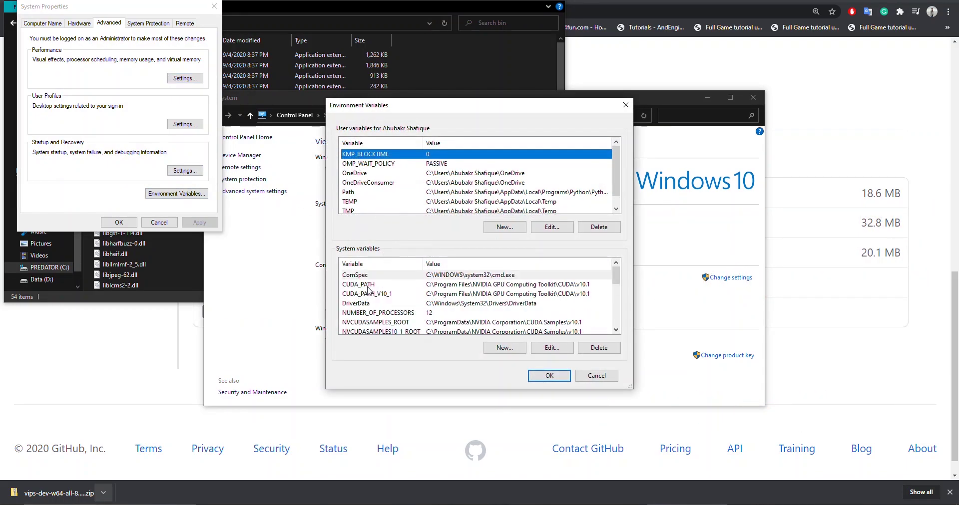
{"action": "left_click", "coordinate": [362, 330]}
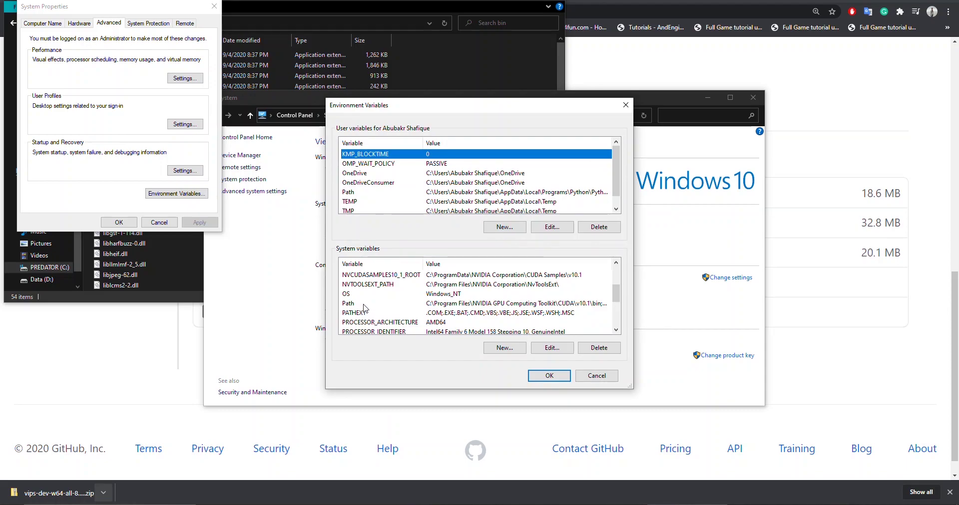
{"action": "double_click", "coordinate": [362, 306]}
{"action": "left_click", "coordinate": [570, 155]}
{"action": "key", "text": "ctrl+v"}
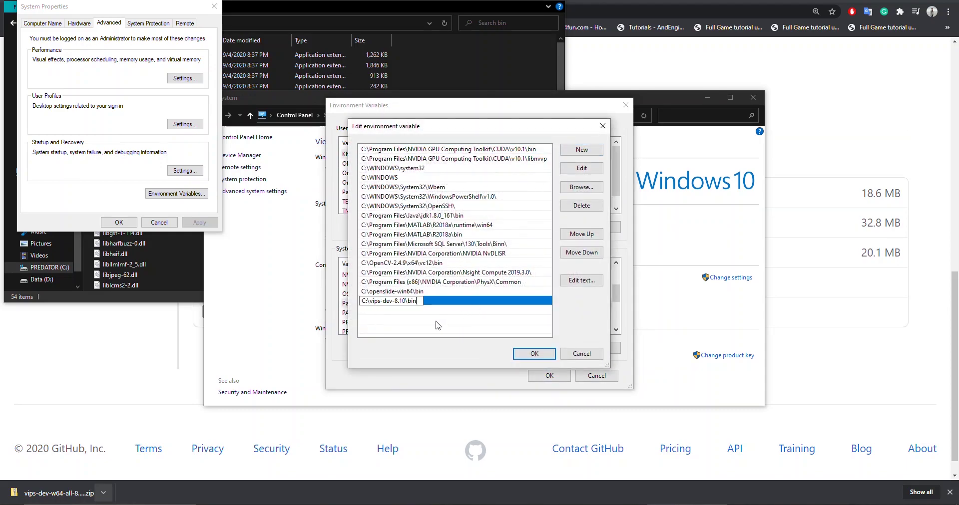
- Move the vips bin entry above C:\openslide-win64\bin and confirm all settings dialogs
{"action": "left_click", "coordinate": [582, 233]}
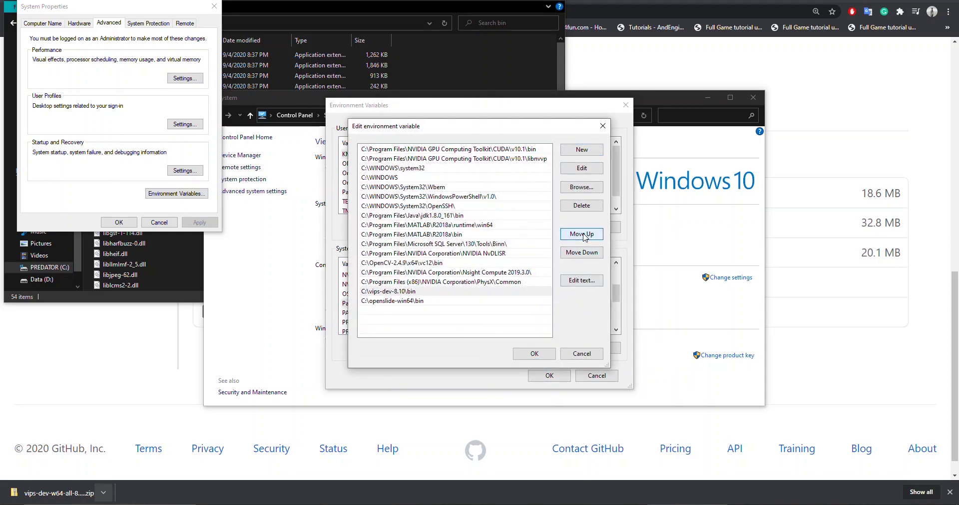
{"action": "left_click", "coordinate": [374, 293]}
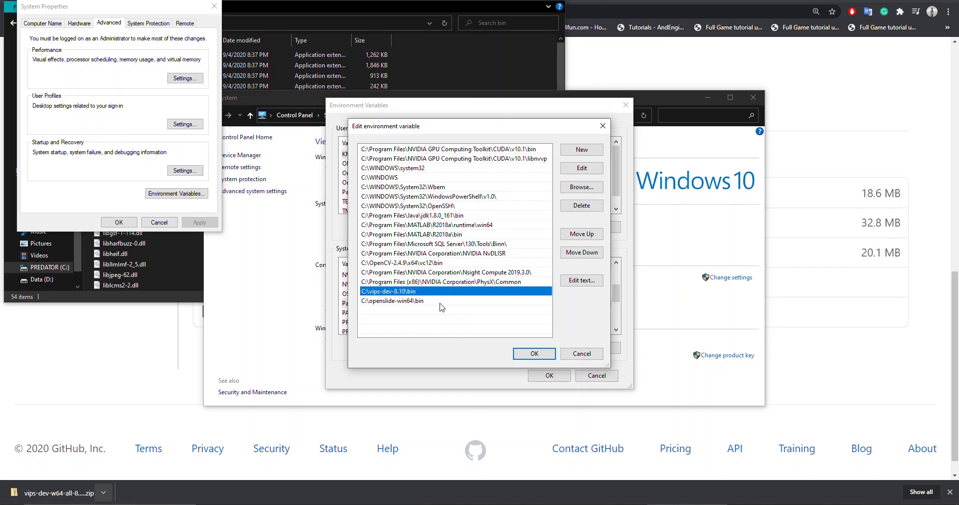
{"action": "left_click", "coordinate": [531, 354]}
{"action": "left_click", "coordinate": [549, 376]}
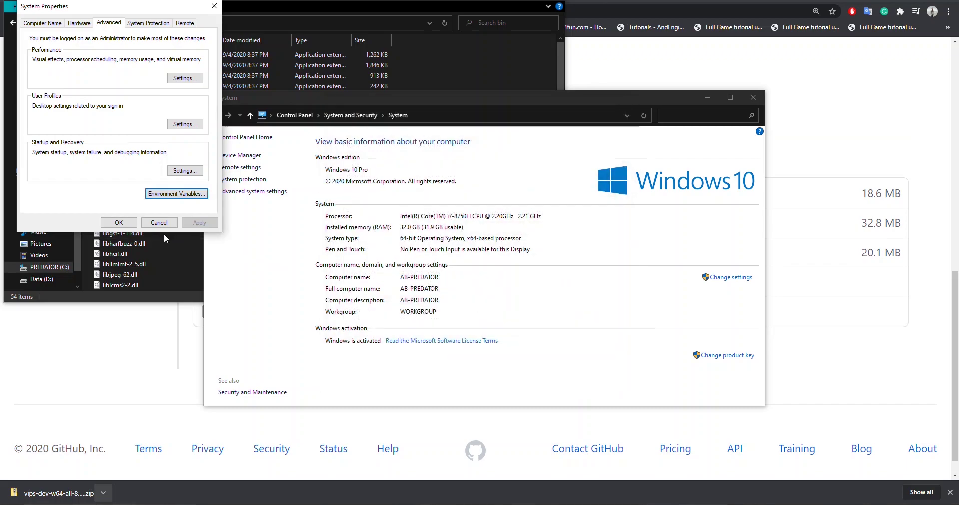
{"action": "left_click", "coordinate": [120, 223]}
- Run Pyvips_Test.py in the terminal and confirm it prints 'Successful Import'
{"action": "left_click", "coordinate": [753, 98]}
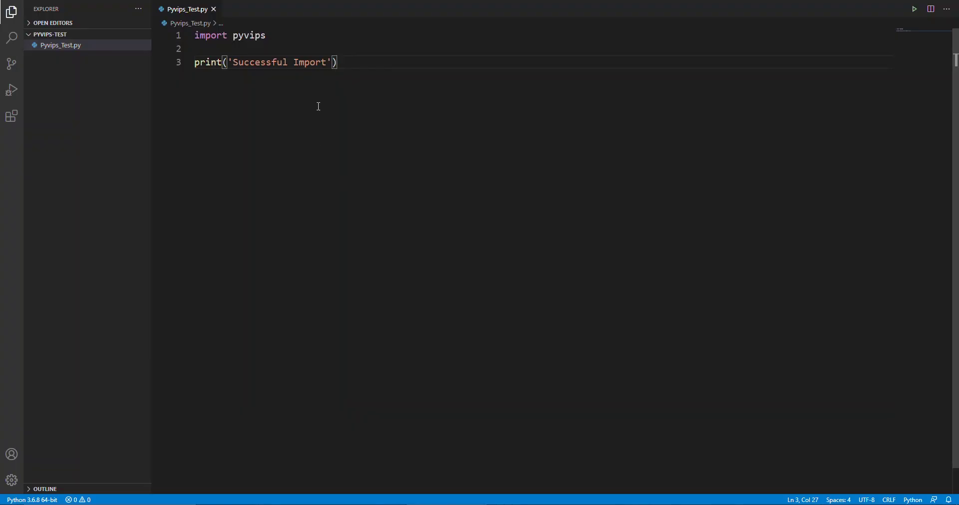
{"action": "left_click_drag", "start_coordinate": [195, 34], "coordinate": [355, 66]}
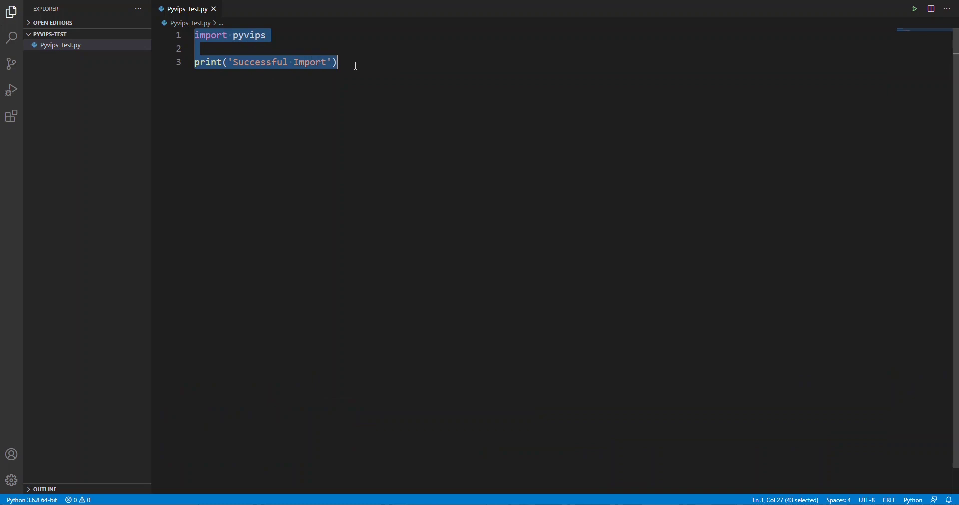
{"action": "right_click", "coordinate": [597, 322]}
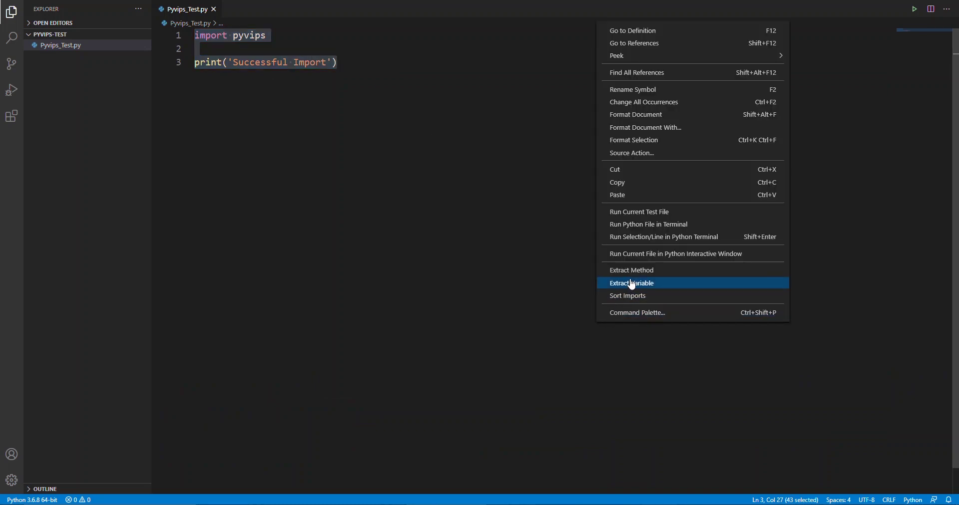
{"action": "left_click", "coordinate": [658, 229]}
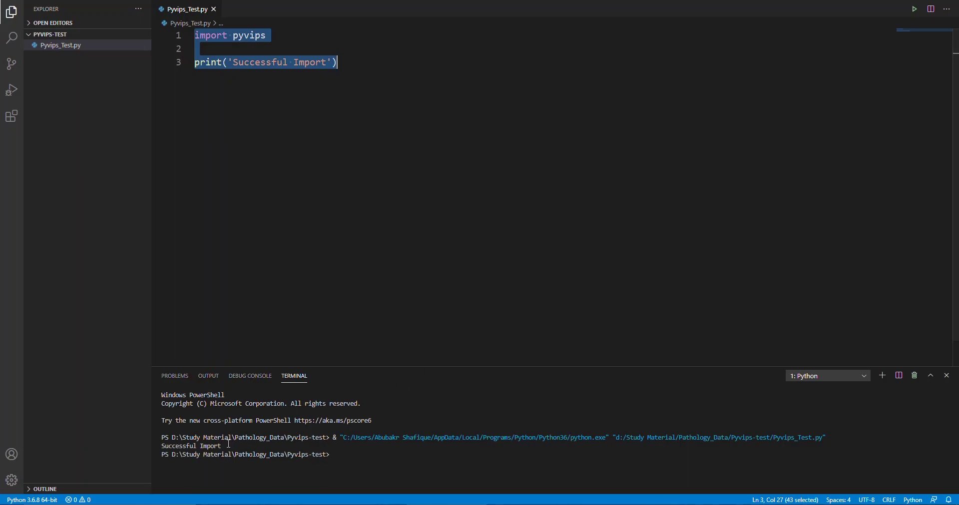
{"action": "left_click_drag", "start_coordinate": [227, 446], "coordinate": [161, 449]}
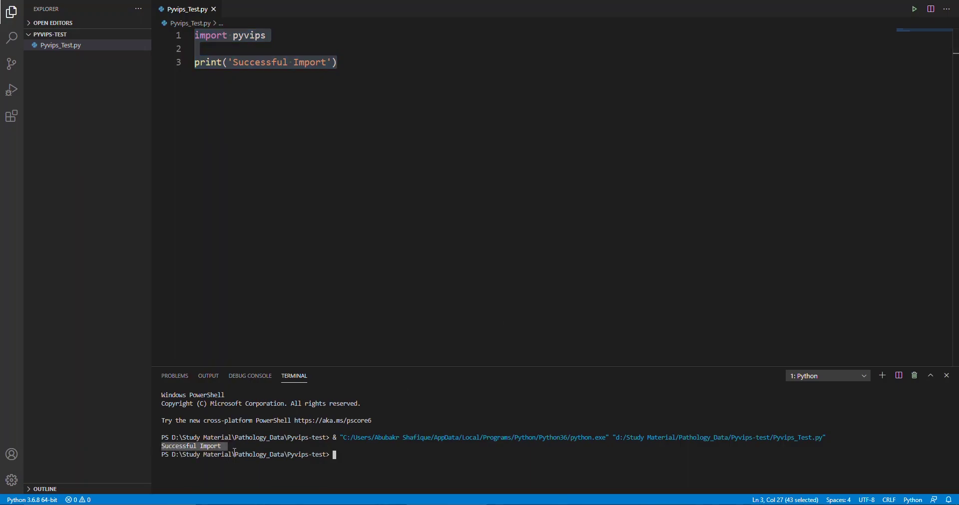